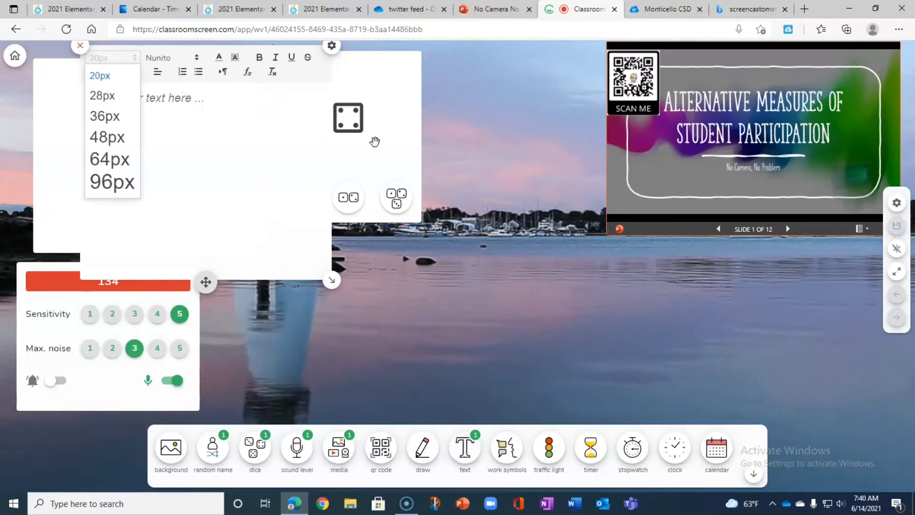
Move the text widget into the empty area below the embedded presentation.
{"action": "left_click_drag", "start_coordinate": [205, 282], "coordinate": [762, 478]}
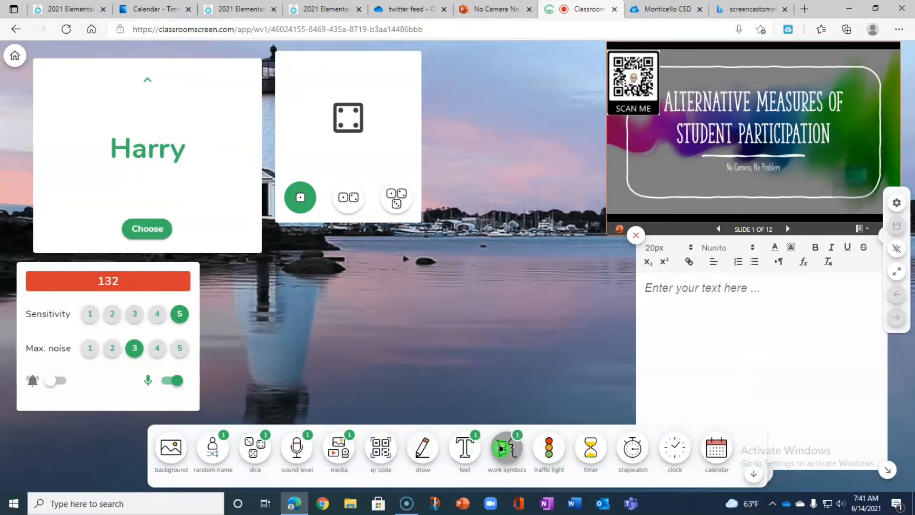
Add a work symbols widget below the dice and switch it through whisper, ask neighbor and work together.
{"action": "left_click", "coordinate": [506, 448]}
{"action": "left_click_drag", "start_coordinate": [325, 310], "coordinate": [318, 235]}
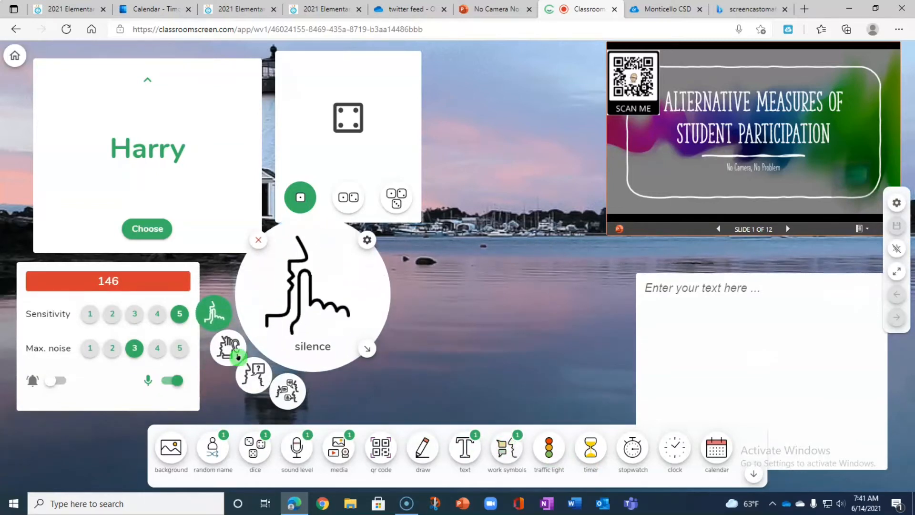
{"action": "left_click", "coordinate": [229, 348]}
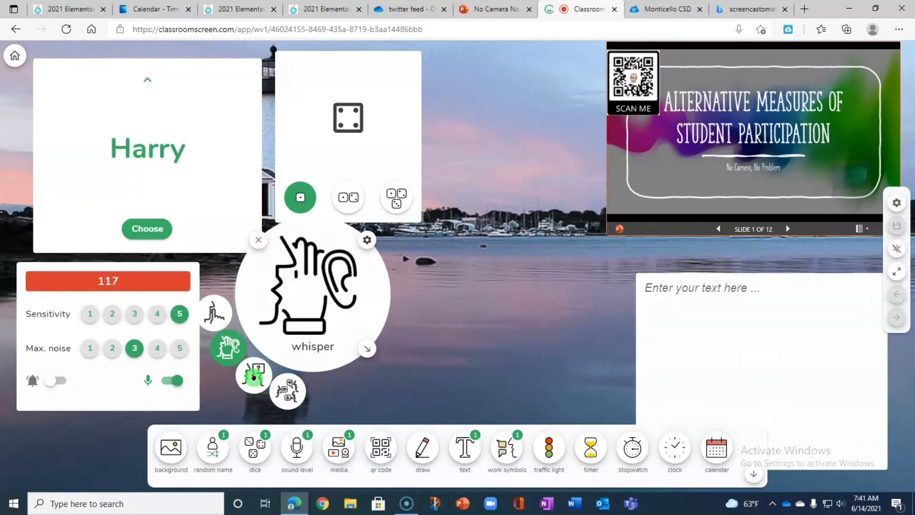
{"action": "left_click", "coordinate": [253, 376]}
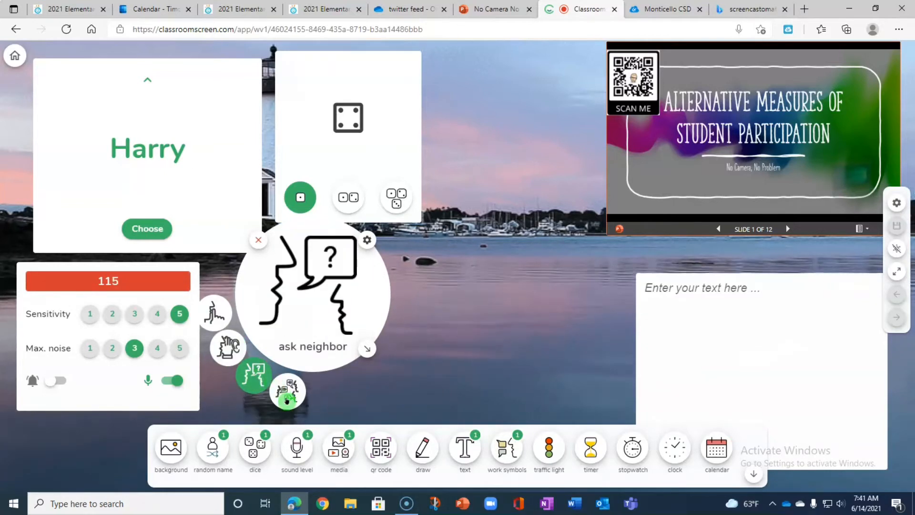
{"action": "left_click", "coordinate": [286, 399]}
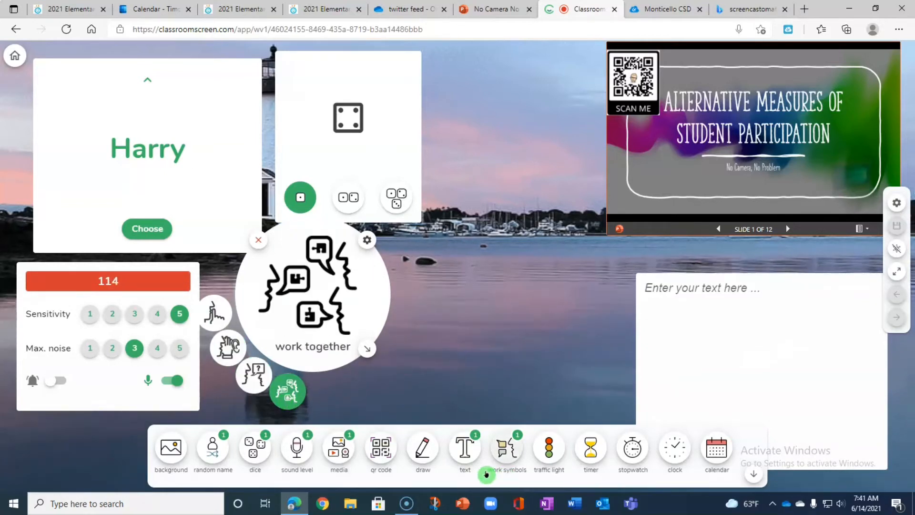
Add a traffic light widget between the dice and the presentation, try the yellow light and set it to red.
{"action": "left_click", "coordinate": [554, 458]}
{"action": "left_click_drag", "start_coordinate": [323, 135], "coordinate": [563, 137]}
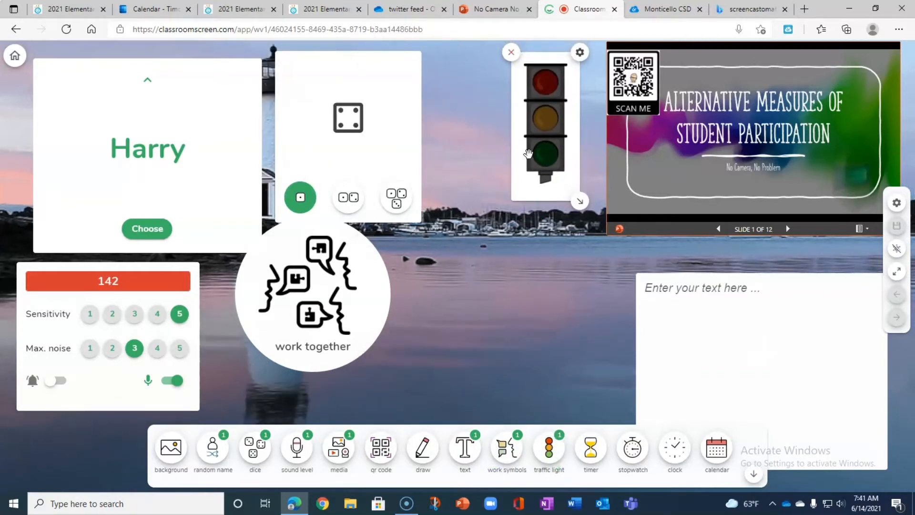
{"action": "left_click", "coordinate": [543, 88]}
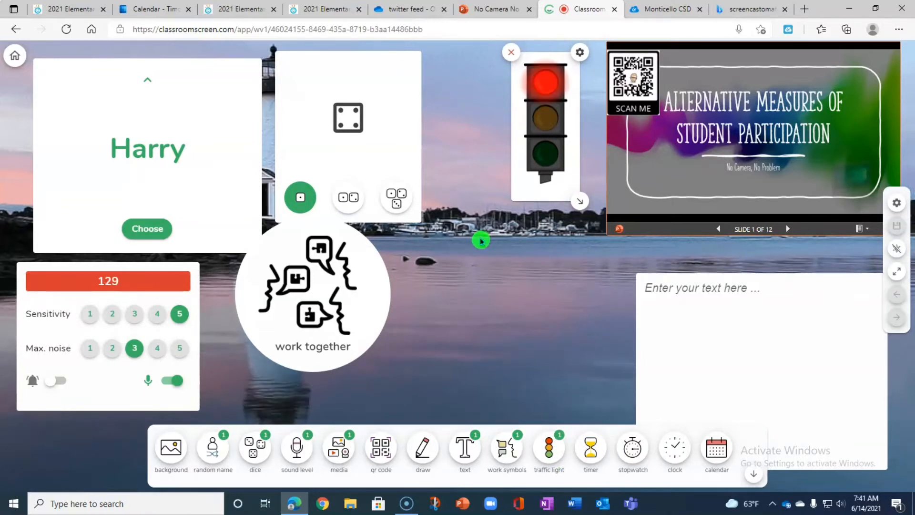
{"action": "left_click", "coordinate": [544, 117]}
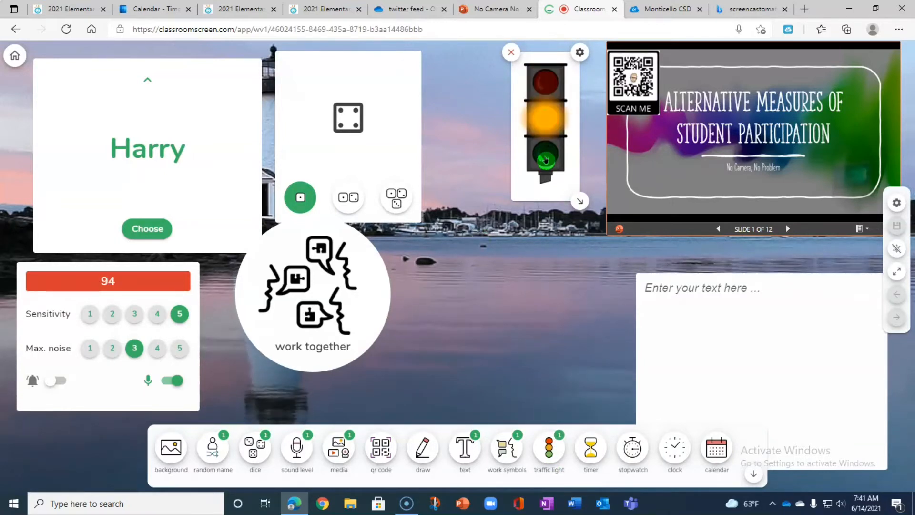
{"action": "left_click", "coordinate": [537, 117]}
{"action": "left_click", "coordinate": [530, 104]}
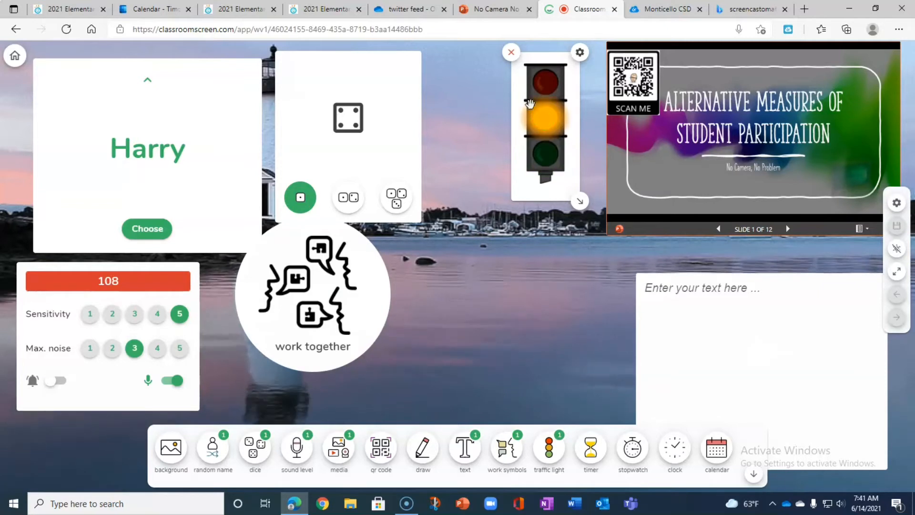
{"action": "left_click", "coordinate": [540, 84]}
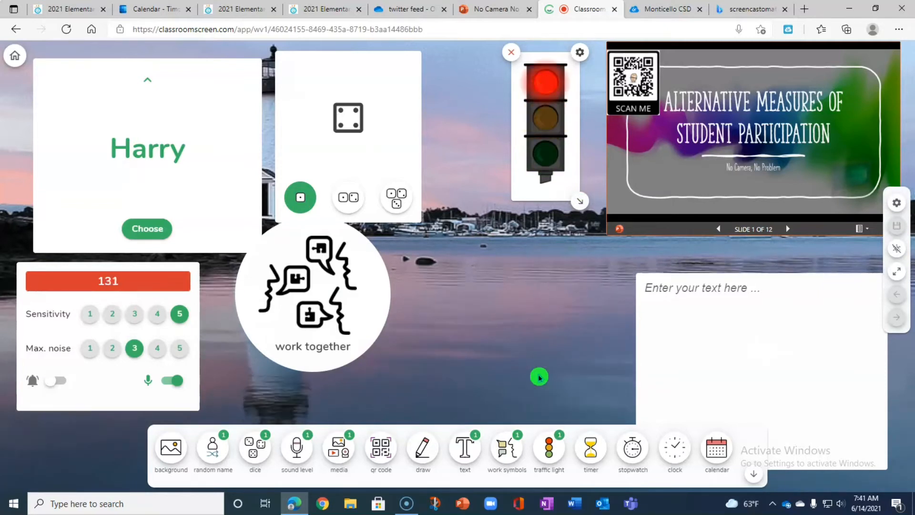
Remove the work symbols widget from the screen.
{"action": "left_click", "coordinate": [328, 324]}
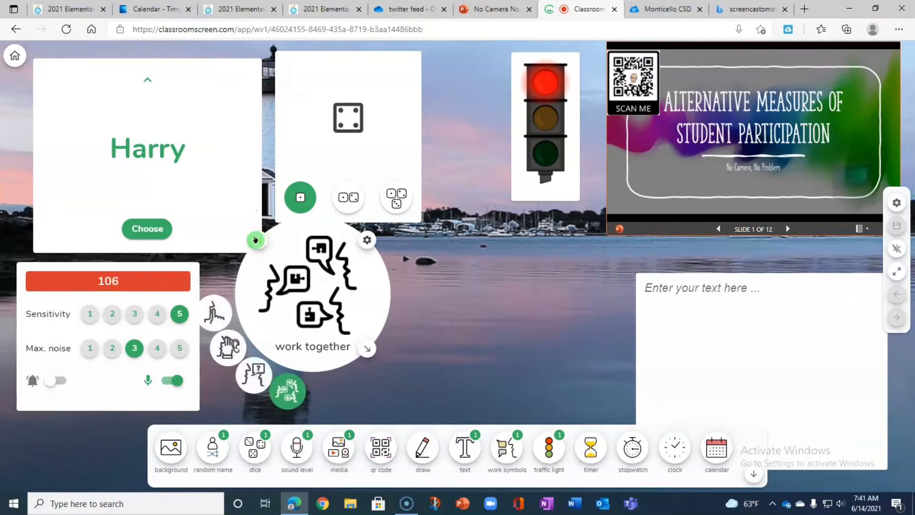
{"action": "left_click", "coordinate": [256, 242]}
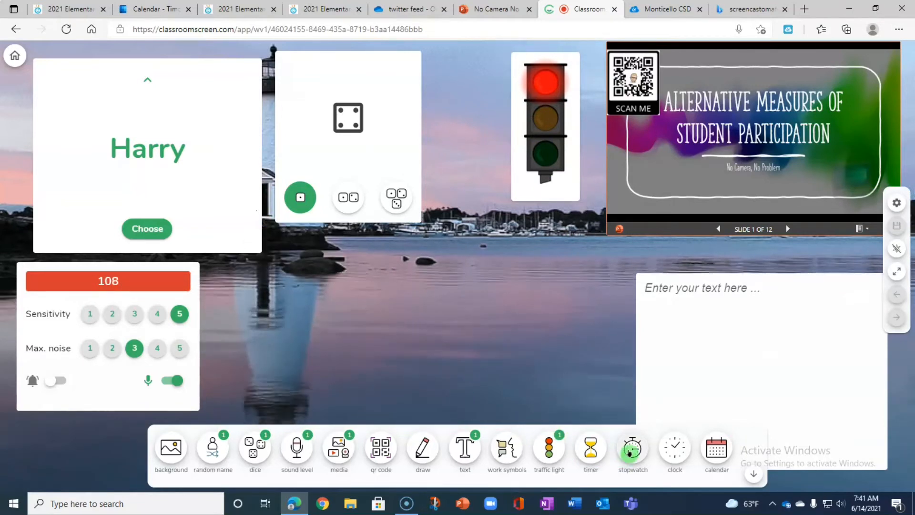
Add a stopwatch widget, place it beside the sound level widget, and start and pause it.
{"action": "left_click", "coordinate": [630, 452]}
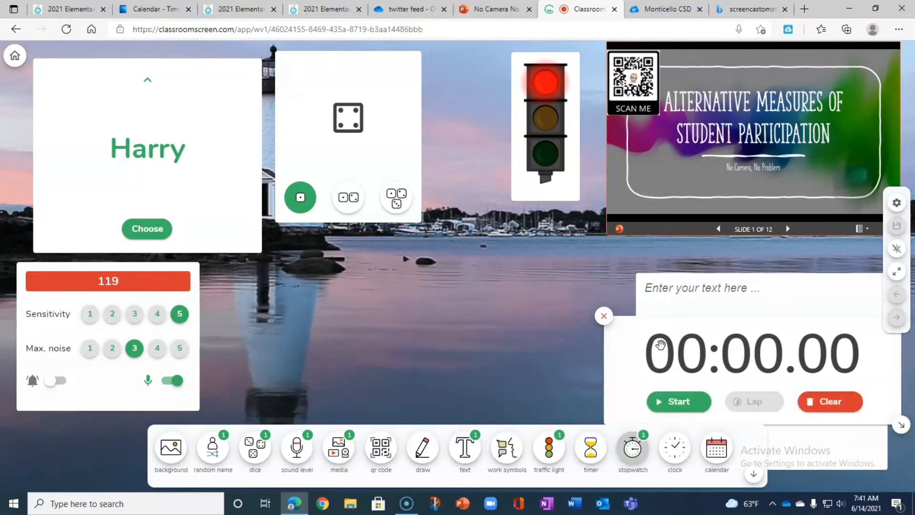
{"action": "left_click_drag", "start_coordinate": [662, 330], "coordinate": [271, 288]}
{"action": "left_click", "coordinate": [286, 371]}
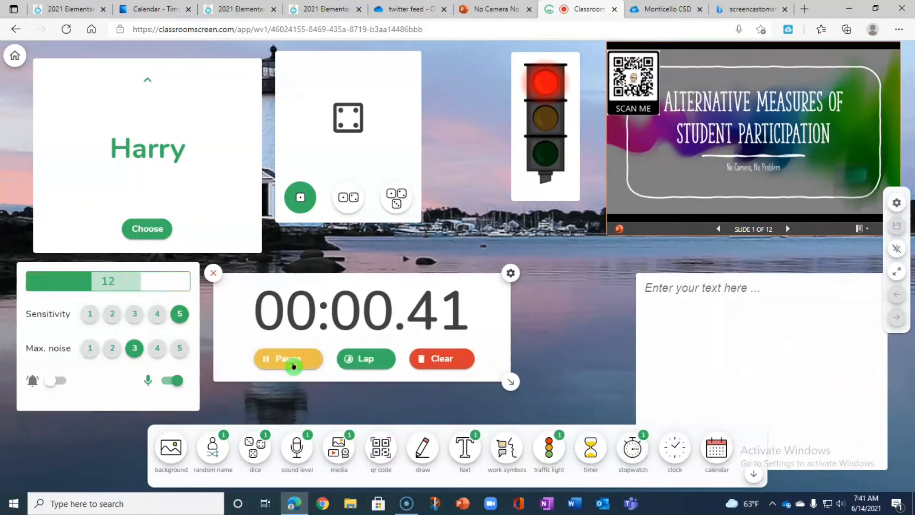
{"action": "left_click", "coordinate": [293, 365]}
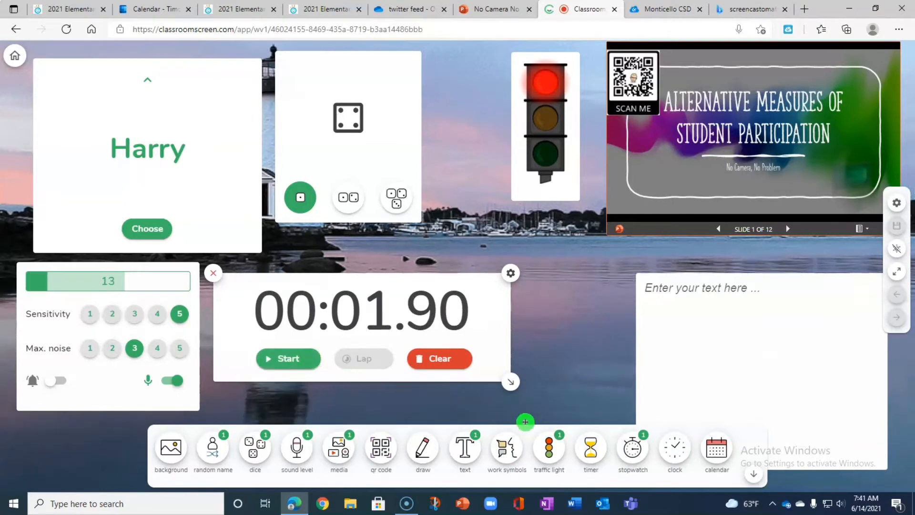
Add a clock and a calendar widget, and move the calendar over the random name and sound level widgets.
{"action": "left_click", "coordinate": [675, 447]}
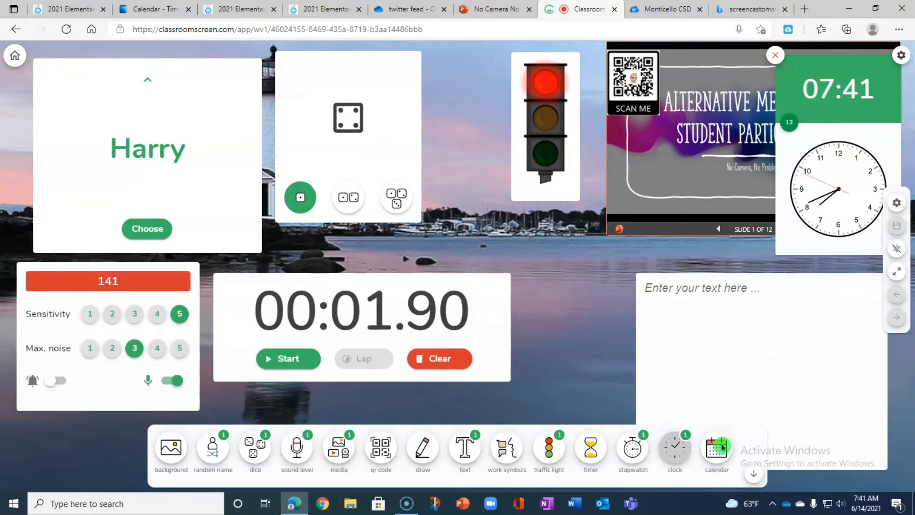
{"action": "left_click", "coordinate": [722, 458]}
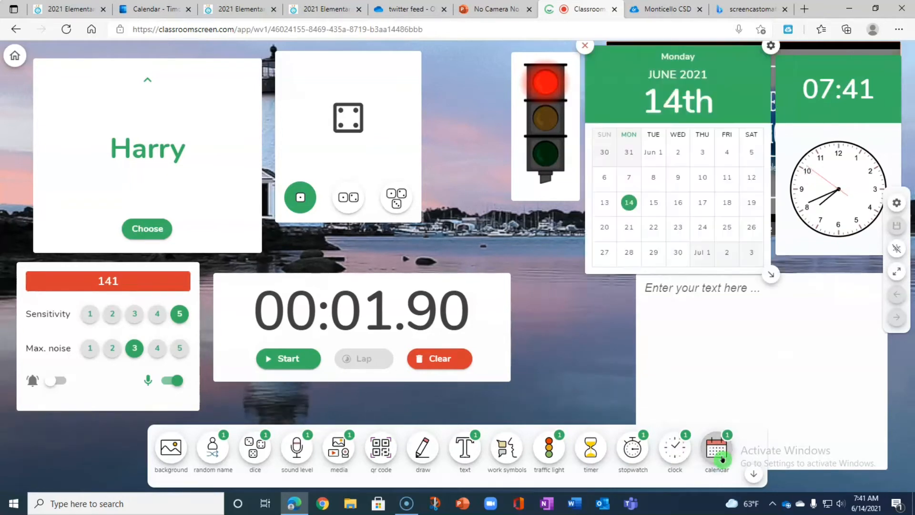
{"action": "left_click_drag", "start_coordinate": [623, 65], "coordinate": [80, 195]}
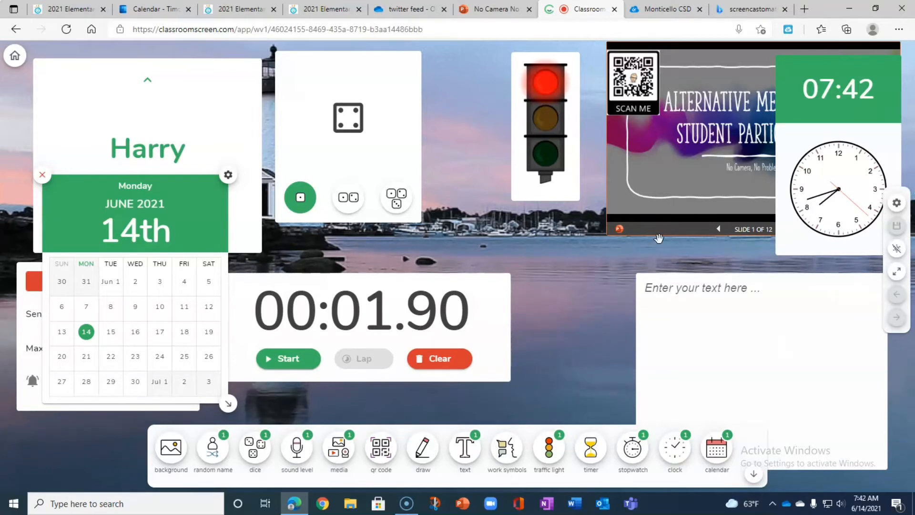
Hide the widget bar and bring it back.
{"action": "left_click", "coordinate": [755, 479]}
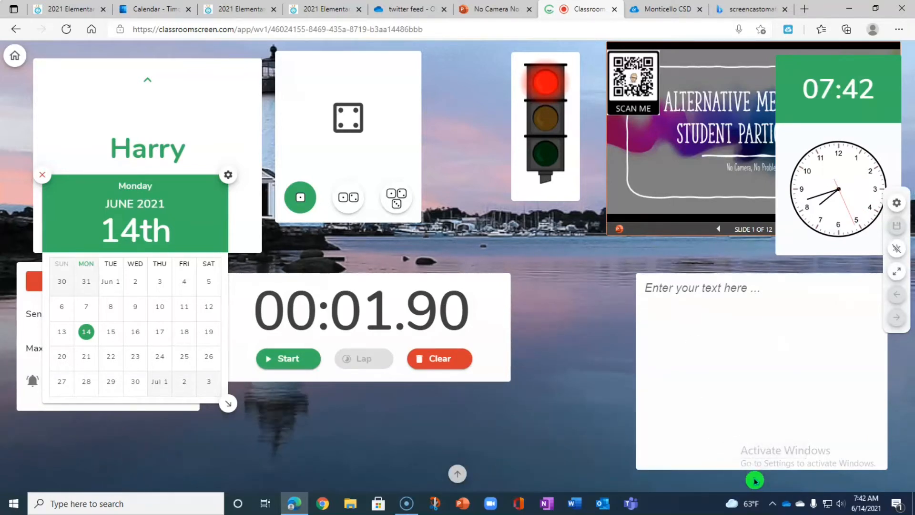
{"action": "left_click", "coordinate": [458, 477]}
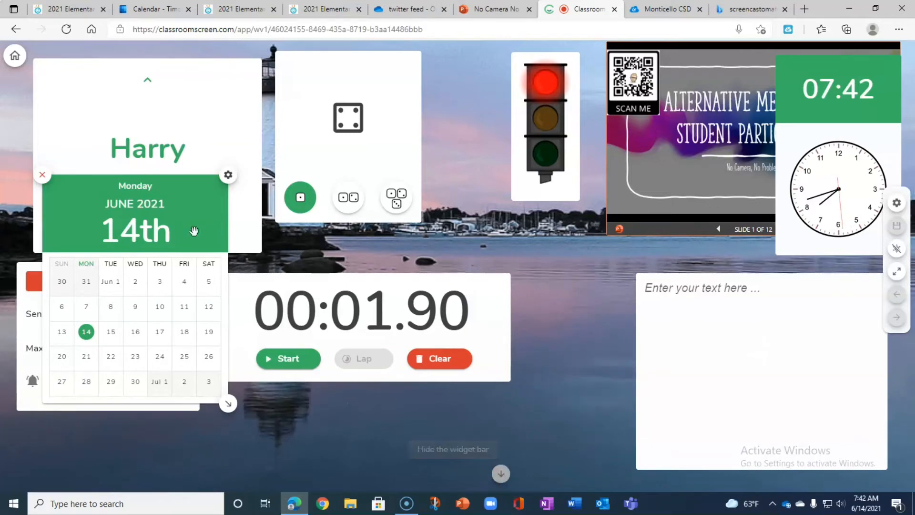
Return to the My screens overview, add a new poll and open it.
{"action": "left_click", "coordinate": [12, 58]}
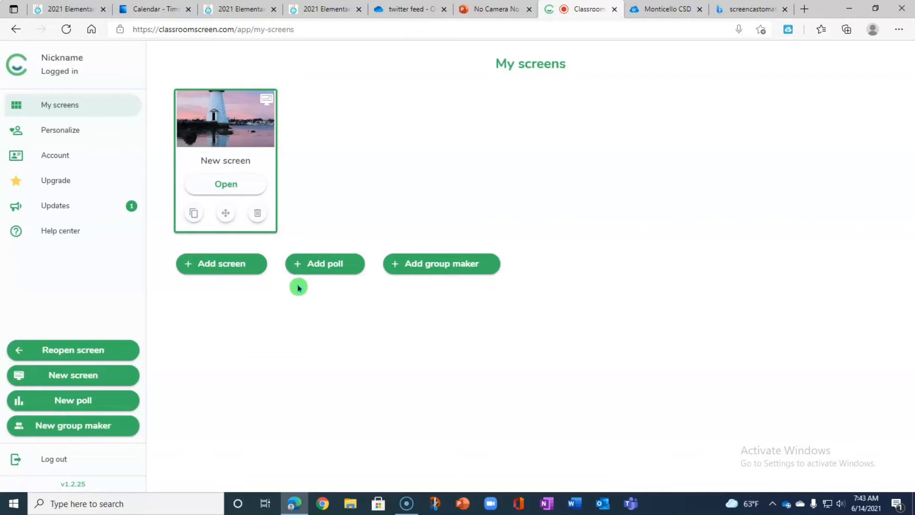
{"action": "left_click", "coordinate": [319, 276]}
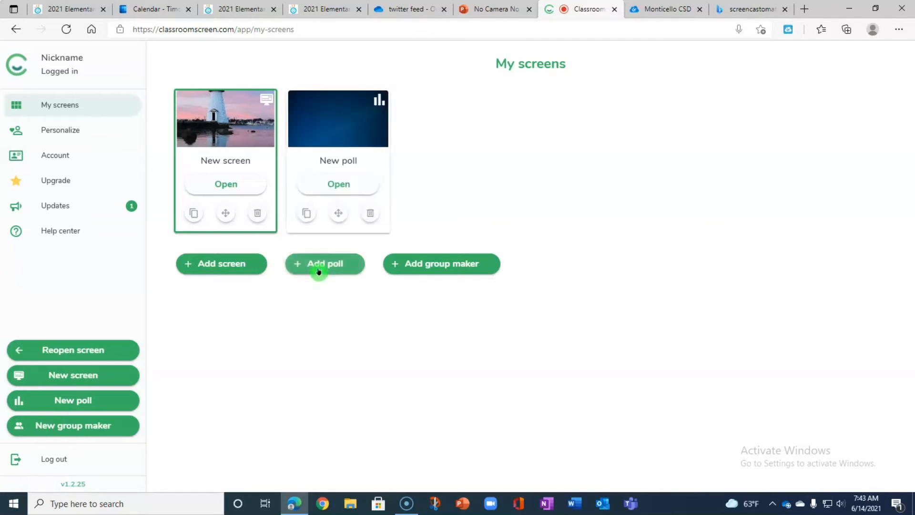
{"action": "left_click", "coordinate": [336, 184]}
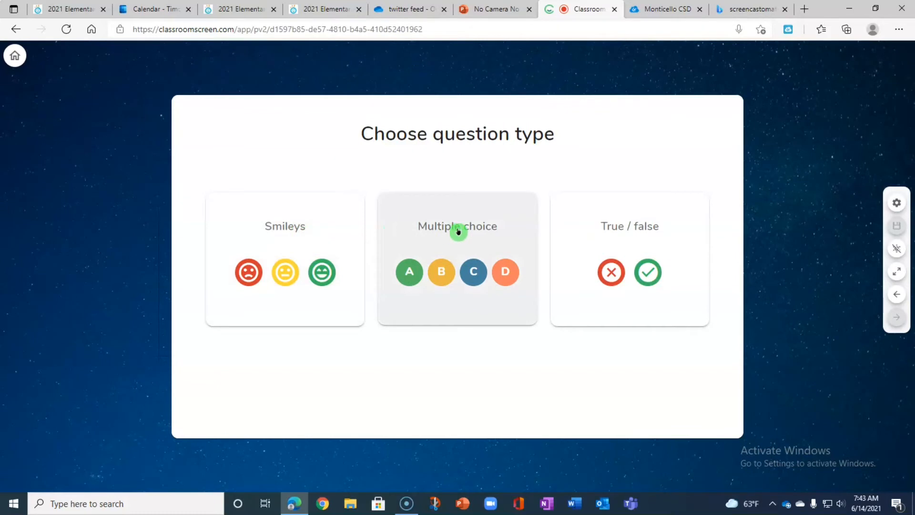
Set up a Smileys poll with the two-smiley answer option and cast a vote for the sad face.
{"action": "left_click", "coordinate": [245, 227]}
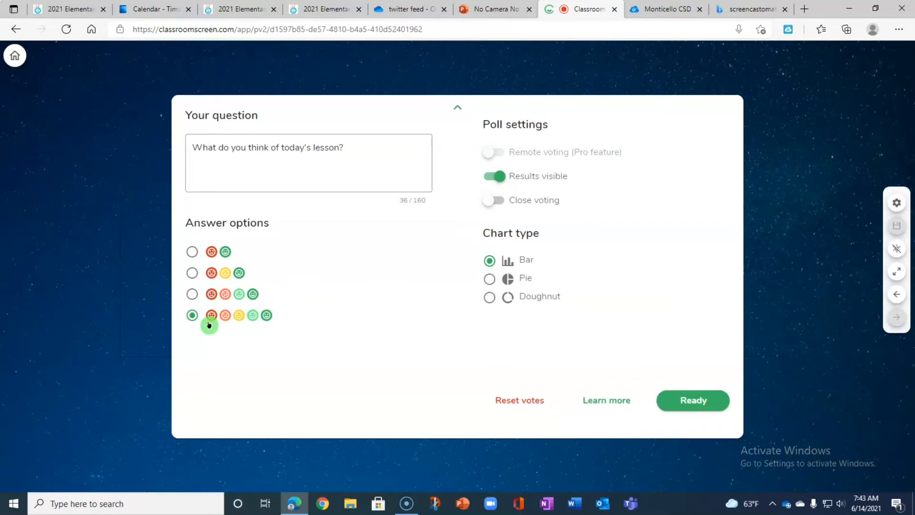
{"action": "left_click", "coordinate": [193, 252]}
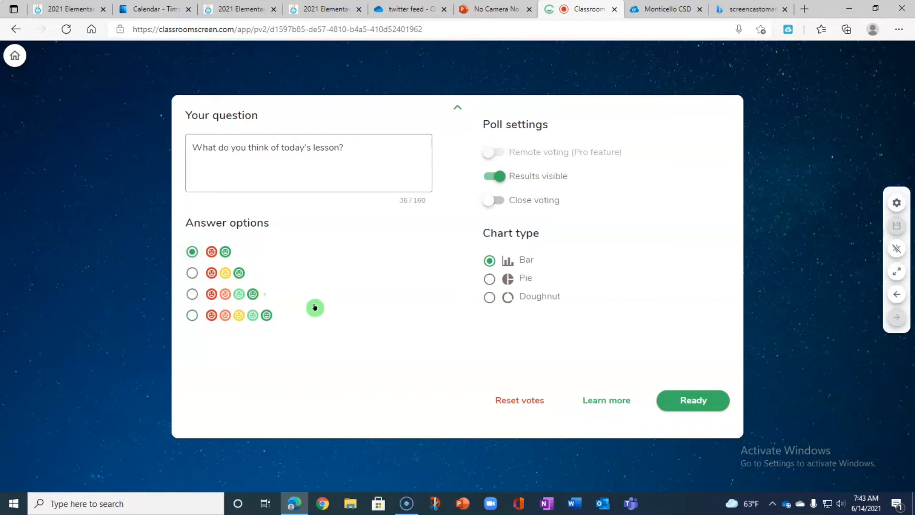
{"action": "left_click", "coordinate": [674, 402]}
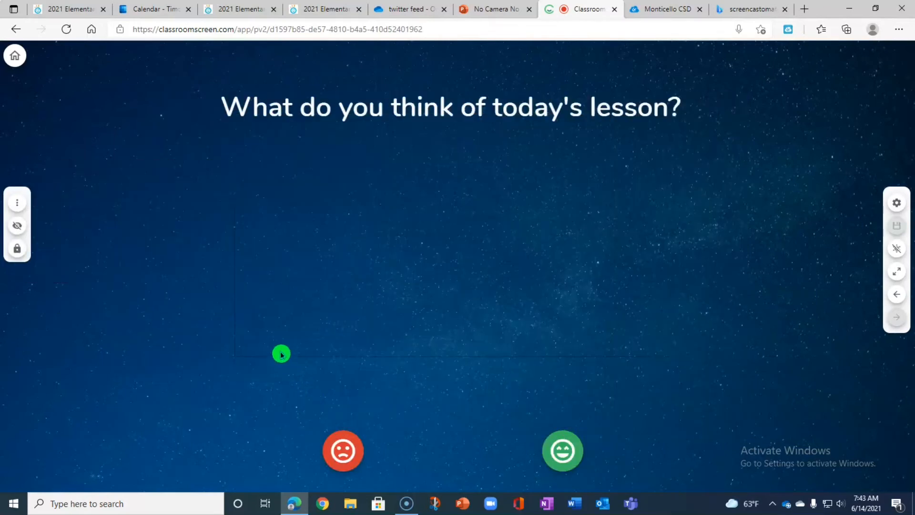
{"action": "left_click", "coordinate": [343, 449]}
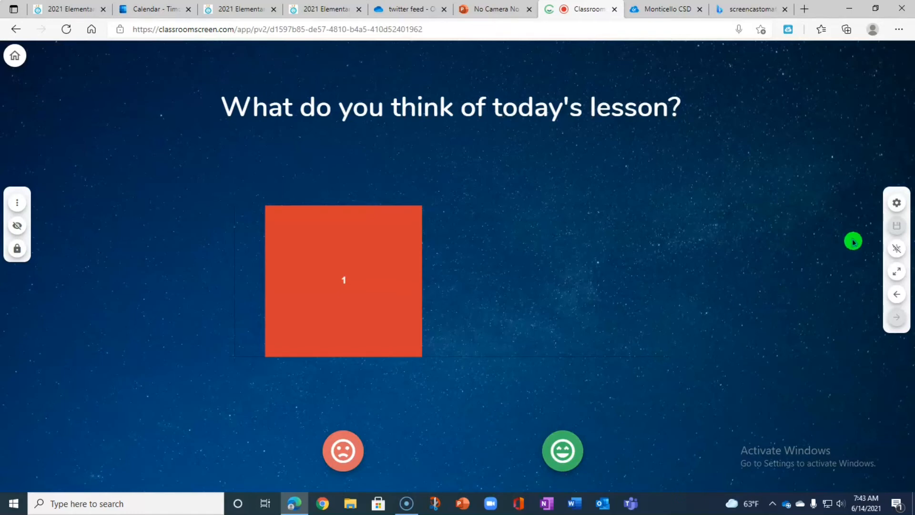
Look at the poll's name and description fields in its screen options and close the options.
{"action": "left_click", "coordinate": [896, 206]}
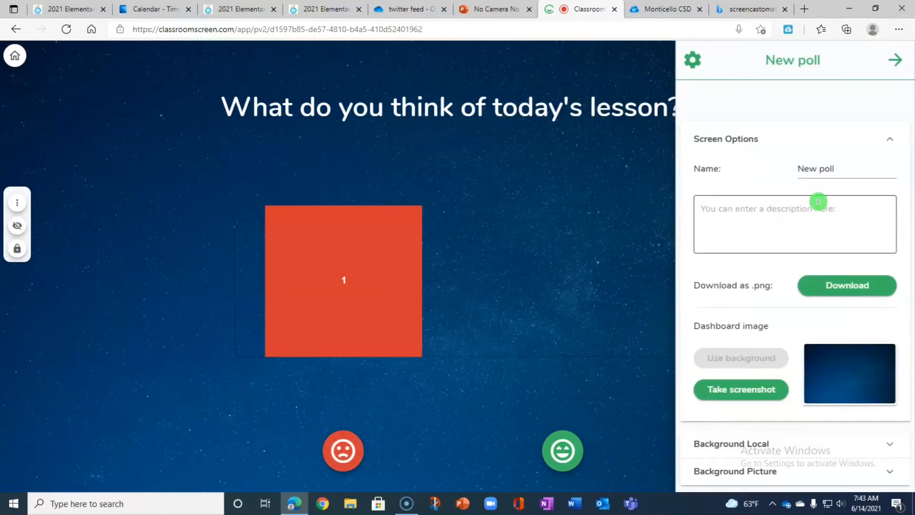
{"action": "triple_click", "coordinate": [839, 169]}
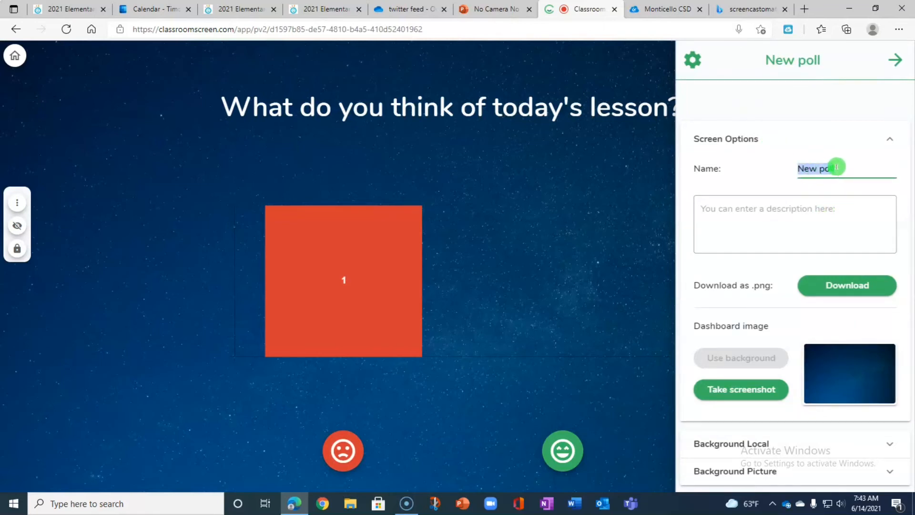
{"action": "left_click", "coordinate": [807, 228]}
{"action": "left_click", "coordinate": [811, 245]}
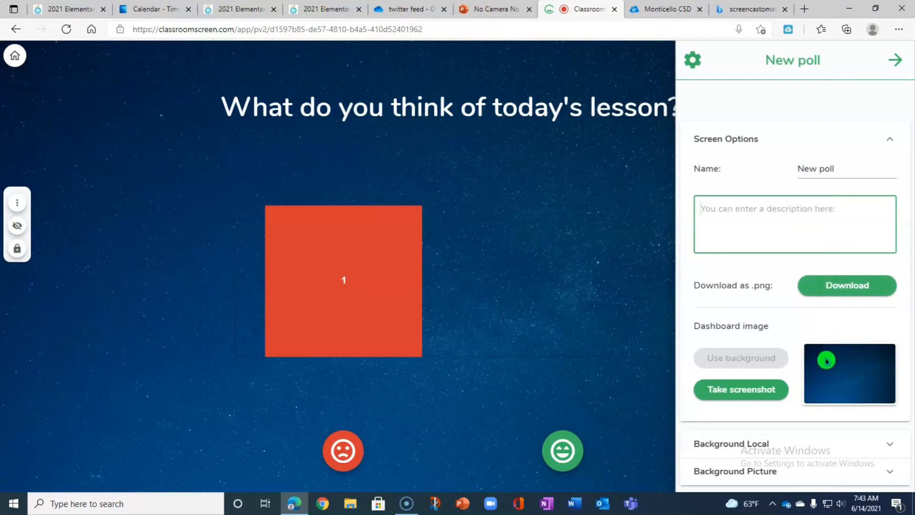
{"action": "left_click", "coordinate": [894, 61]}
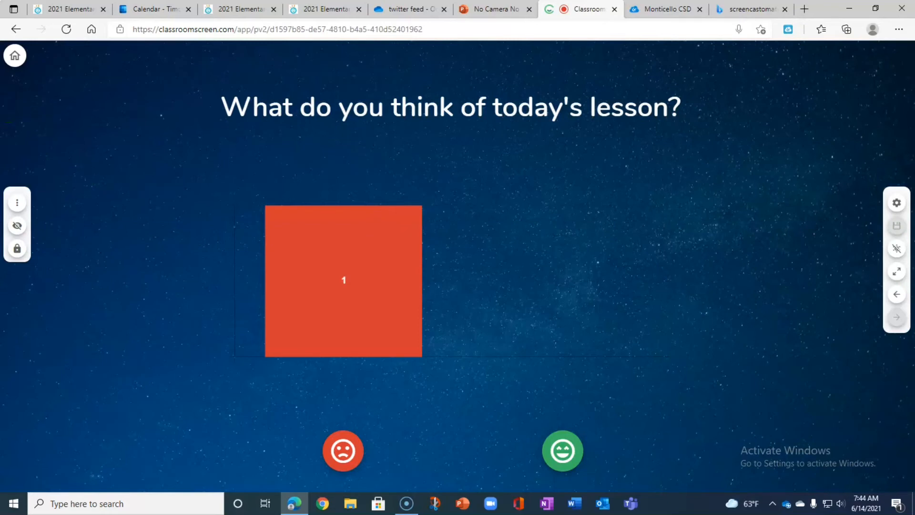
Return to the My screens overview, open the lighthouse screen and rename it Monday in its screen options.
{"action": "left_click", "coordinate": [14, 56]}
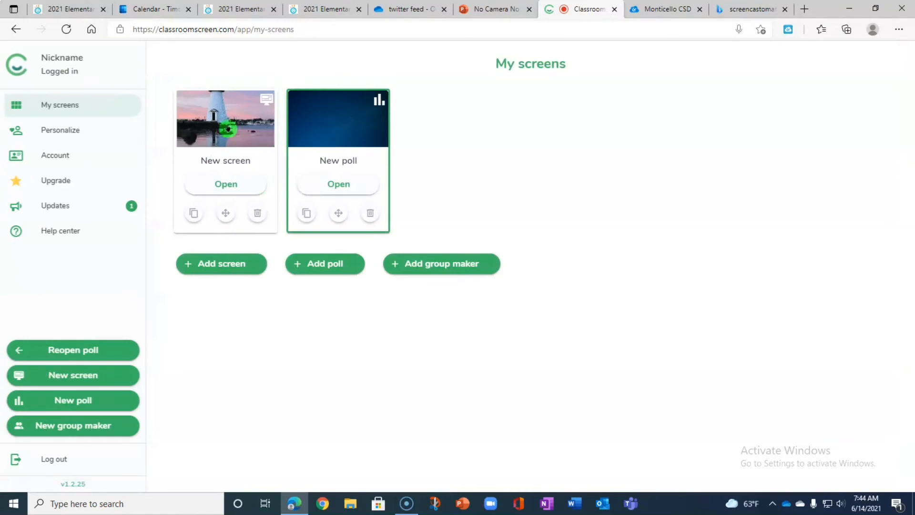
{"action": "left_click", "coordinate": [228, 129]}
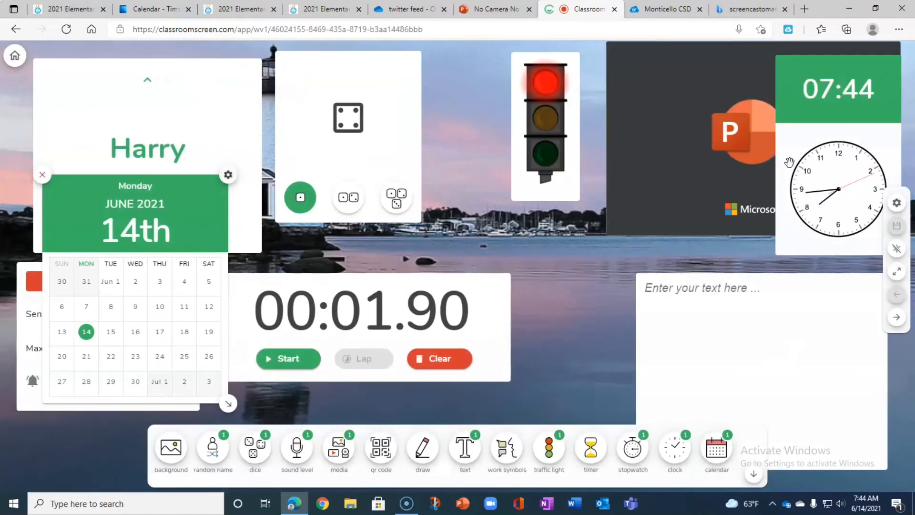
{"action": "left_click", "coordinate": [897, 203]}
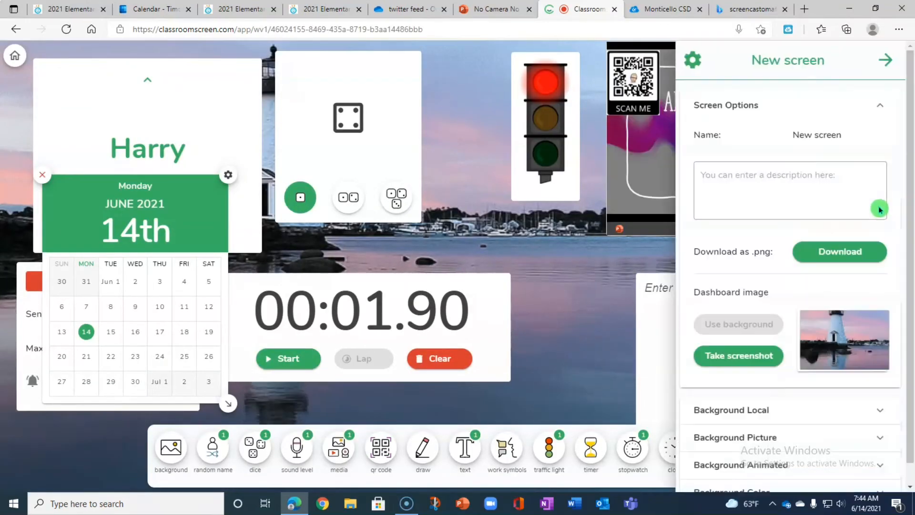
{"action": "triple_click", "coordinate": [818, 130]}
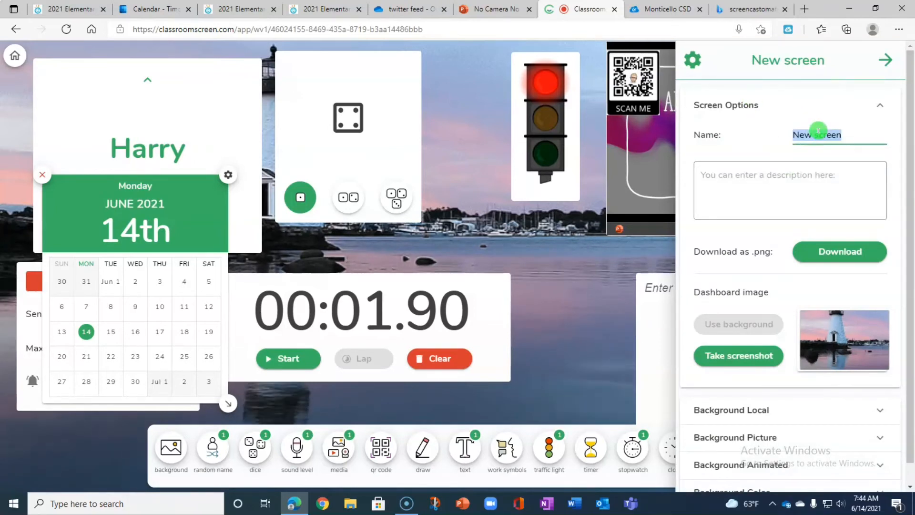
{"action": "type", "text": "Monday"}
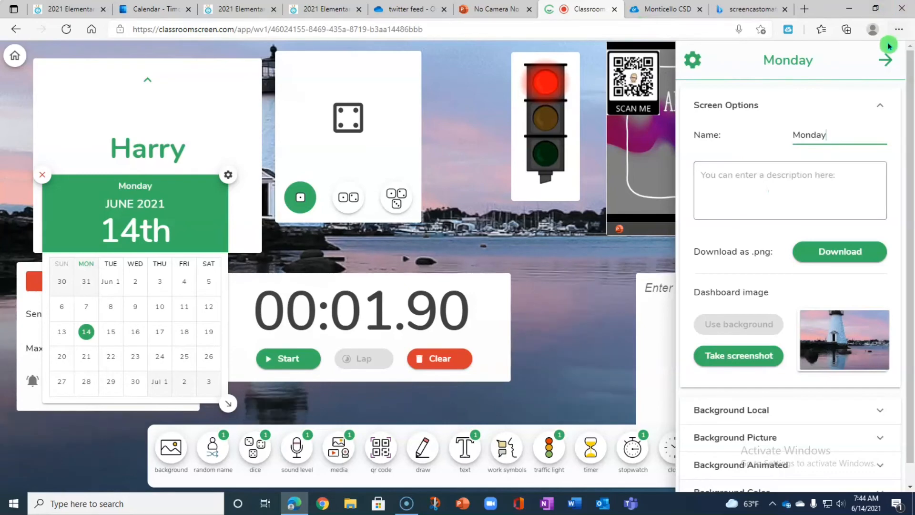
{"action": "left_click", "coordinate": [885, 61]}
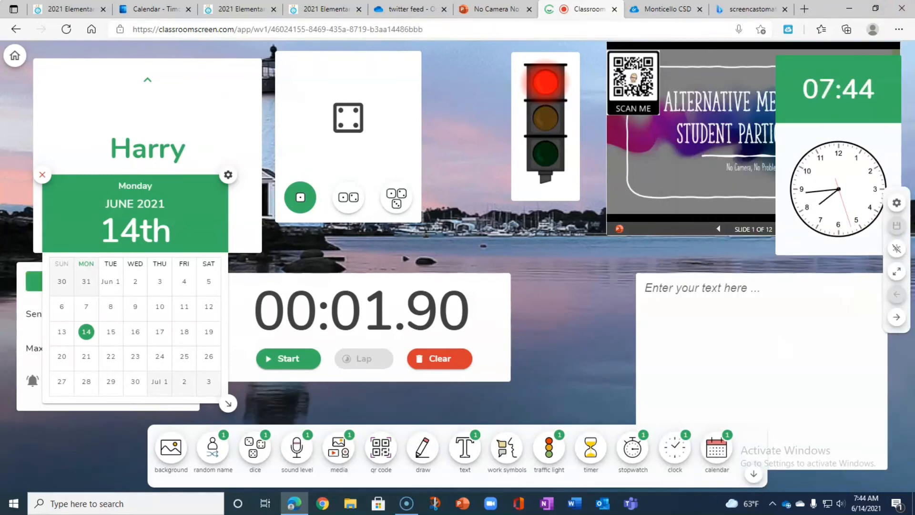
Return to the My screens overview, add a new group maker and open it.
{"action": "left_click", "coordinate": [15, 58]}
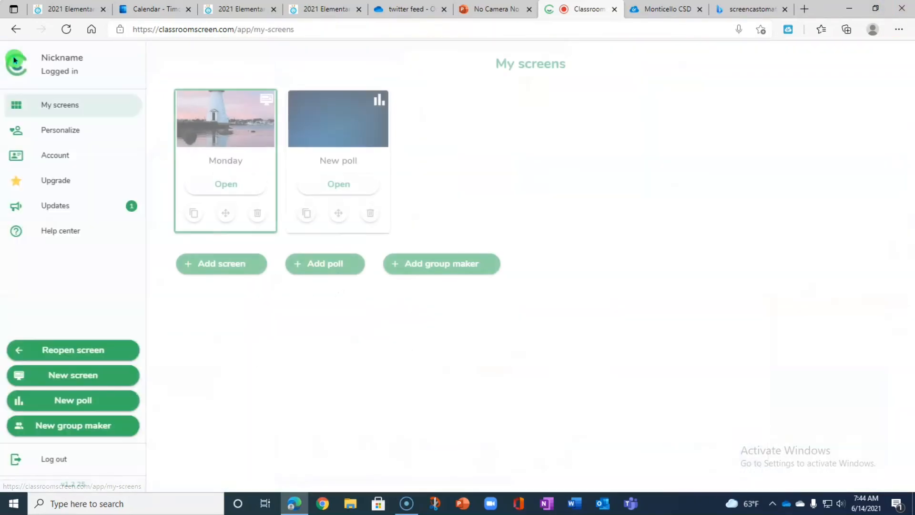
{"action": "left_click", "coordinate": [213, 170]}
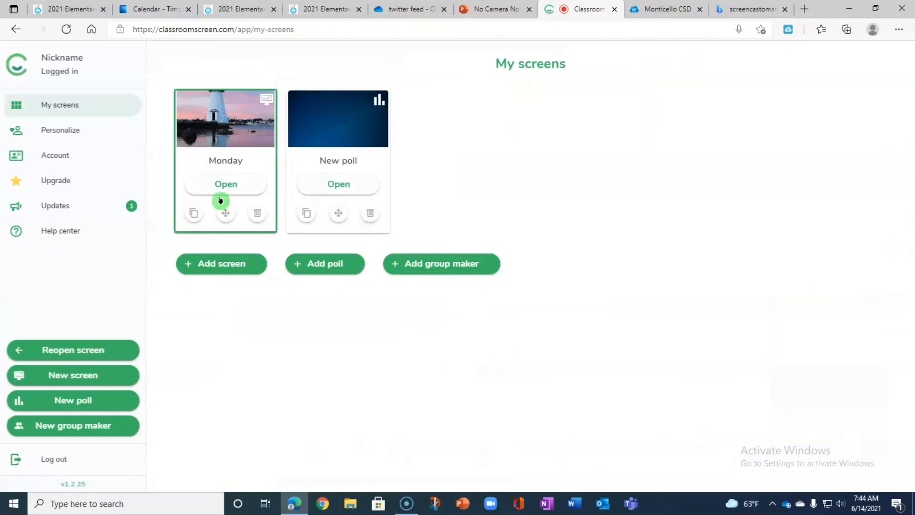
{"action": "left_click", "coordinate": [457, 271]}
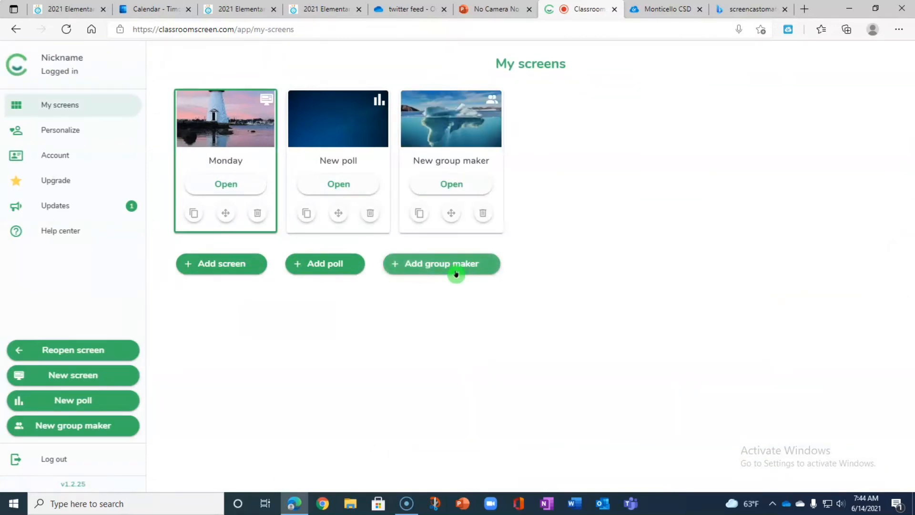
{"action": "left_click", "coordinate": [420, 189]}
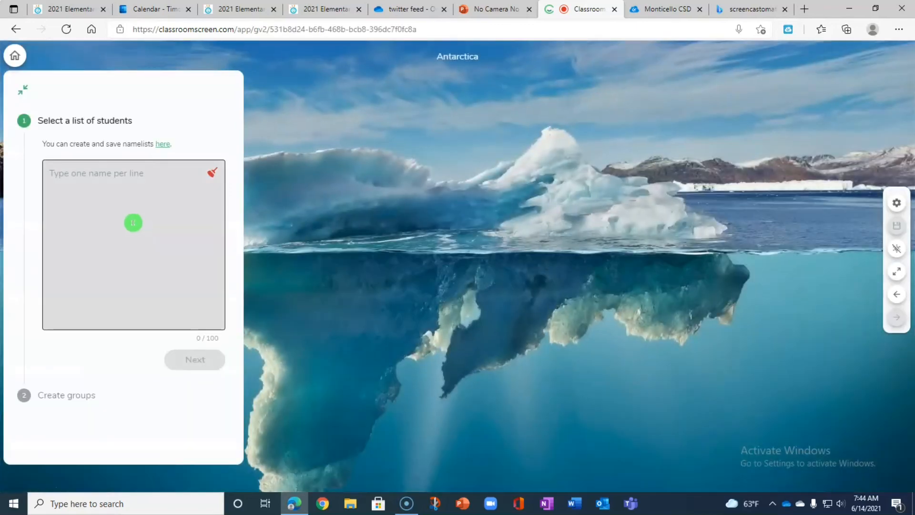
Enter seven student first names, one per line, in the group maker's student list and continue to group creation.
{"action": "left_click", "coordinate": [127, 181]}
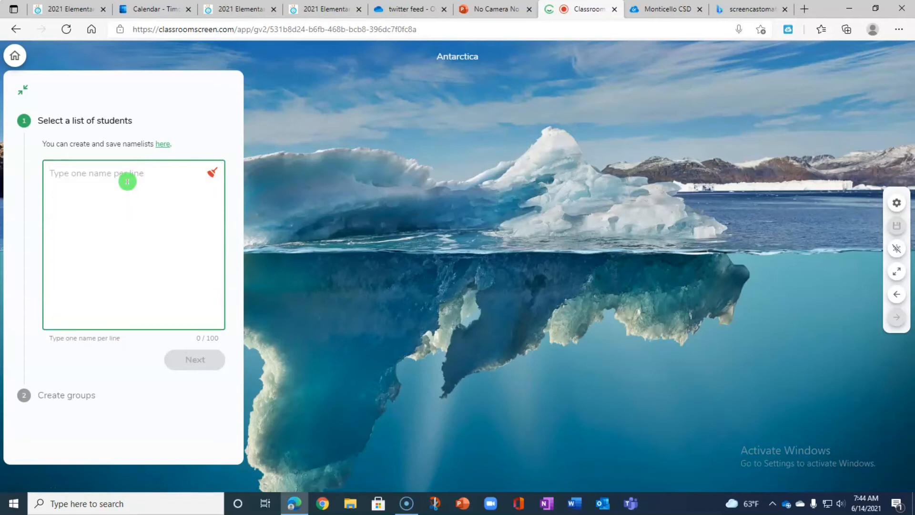
{"action": "type", "text": "Kim"}
{"action": "key", "text": "Return"}
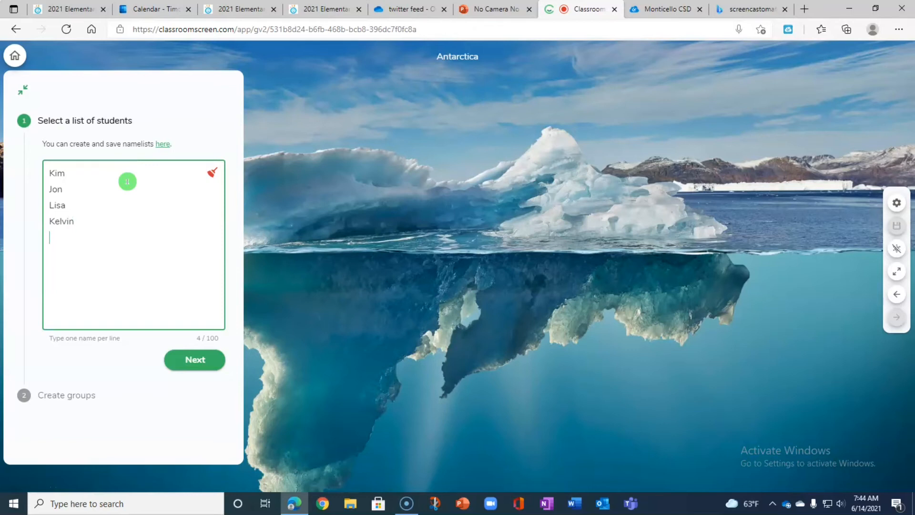
{"action": "type", "text": "Teddy"}
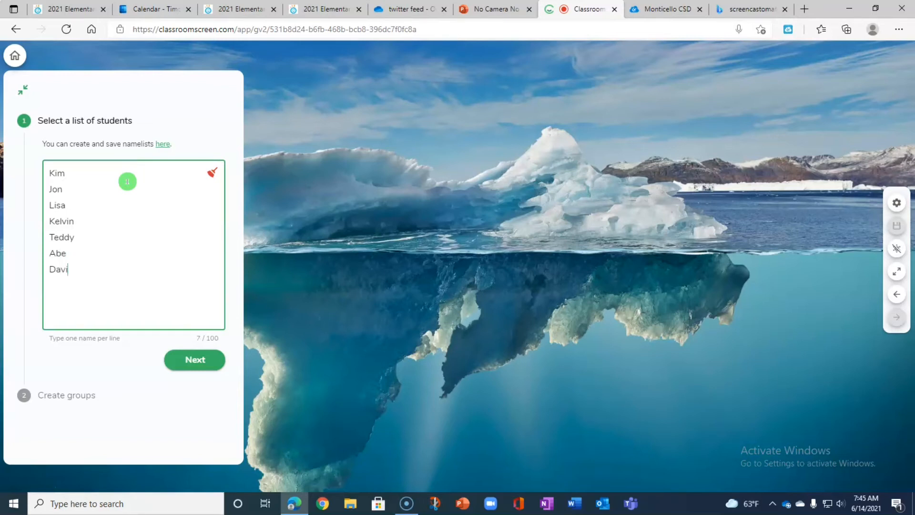
{"action": "left_click", "coordinate": [194, 369]}
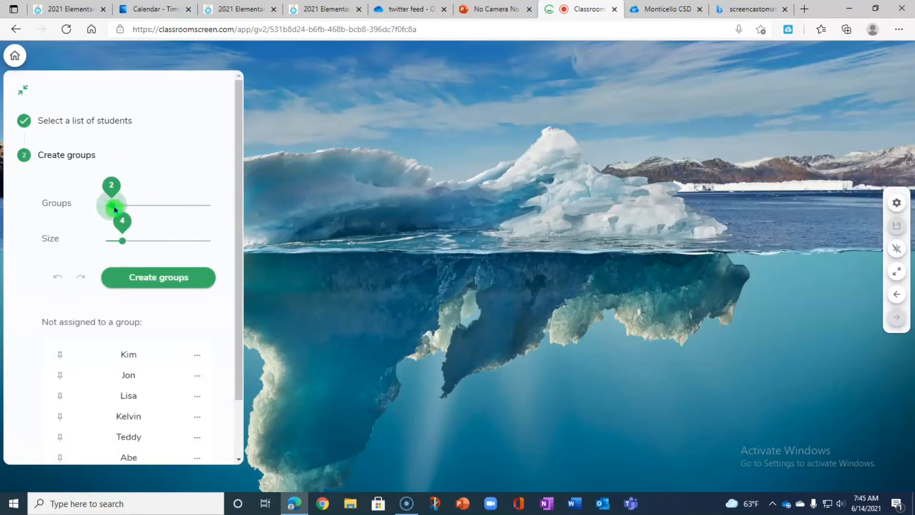
Create three groups with a size of 3 and move the last student of Group B to Group A.
{"action": "left_click_drag", "start_coordinate": [122, 241], "coordinate": [117, 240]}
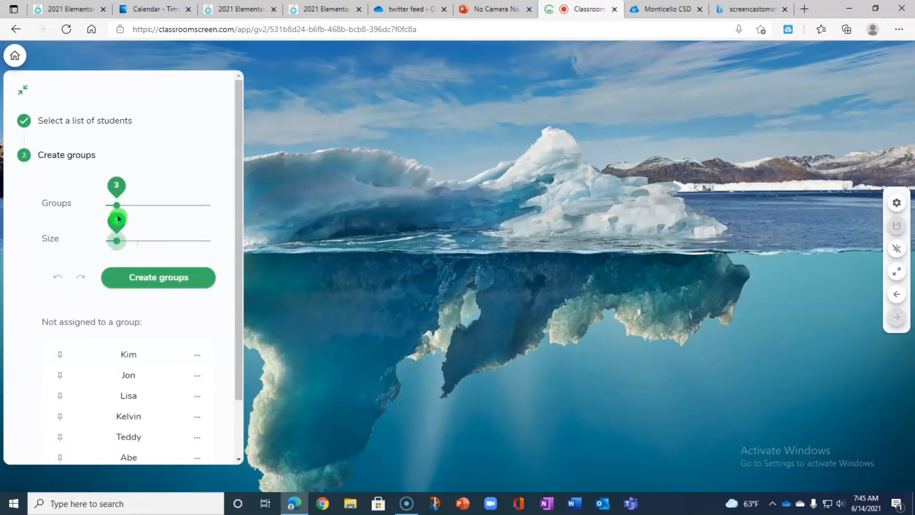
{"action": "left_click", "coordinate": [139, 280]}
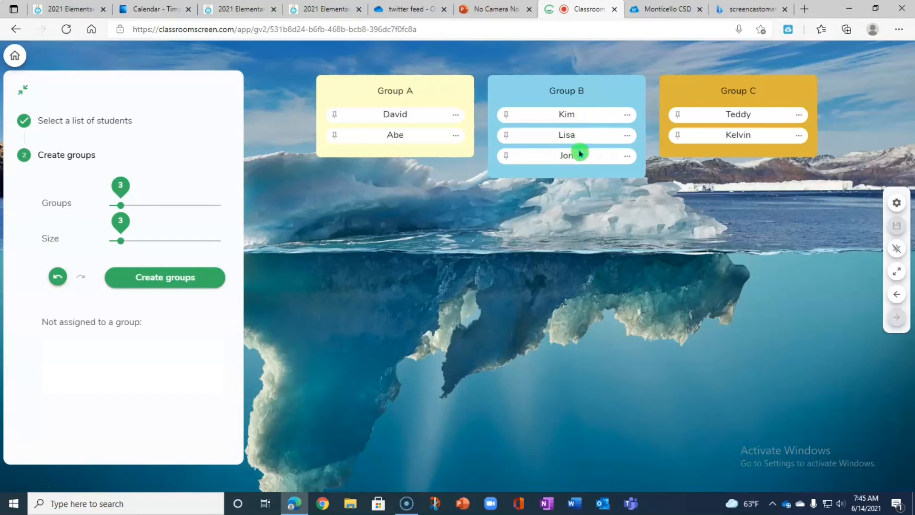
{"action": "left_click_drag", "start_coordinate": [581, 155], "coordinate": [406, 156]}
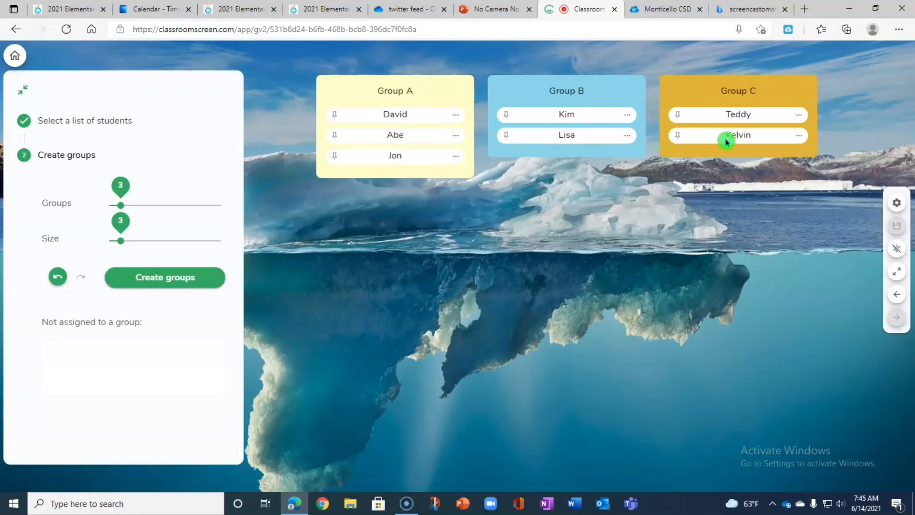
{"action": "left_click_drag", "start_coordinate": [727, 142], "coordinate": [745, 139]}
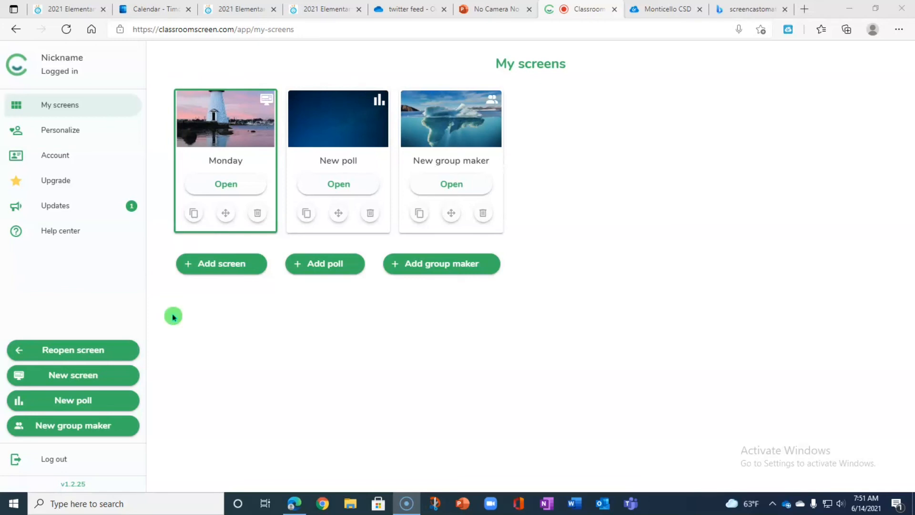
Open the Monday screen from the My screens overview.
{"action": "left_click", "coordinate": [218, 185]}
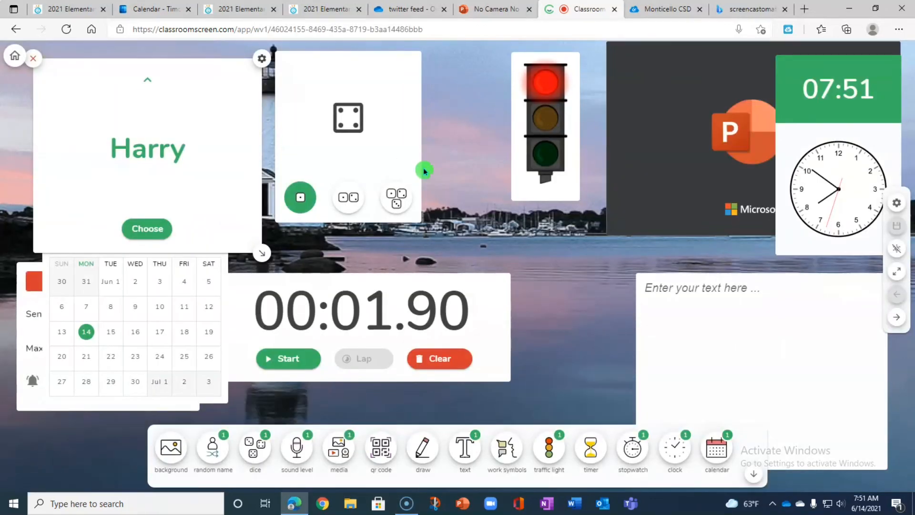